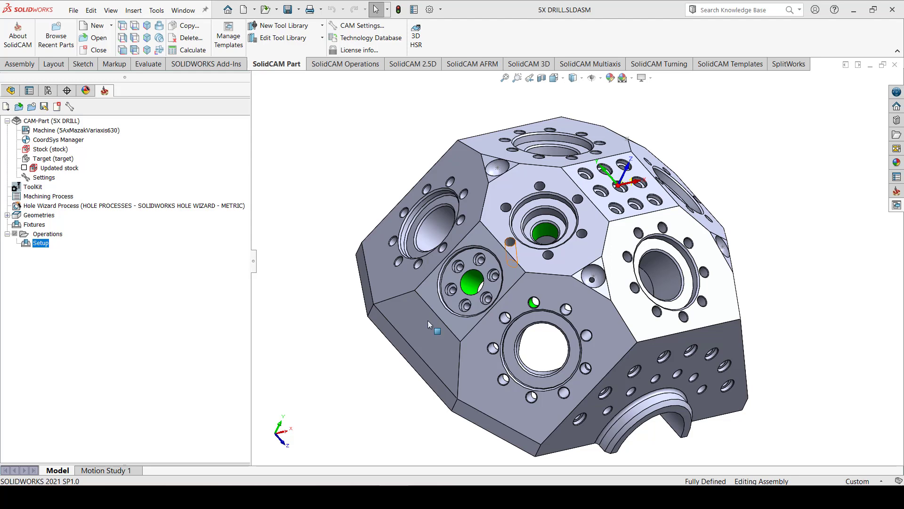
# Step: Add a Multiaxis Drilling milling operation and start defining a new drill geometry for it
pyautogui.rightClick(45, 235)
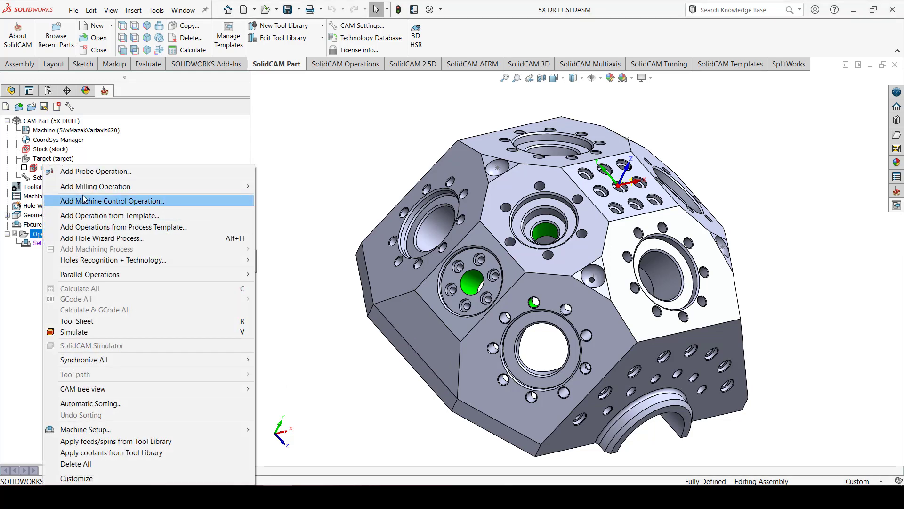
pyautogui.moveTo(212, 186)
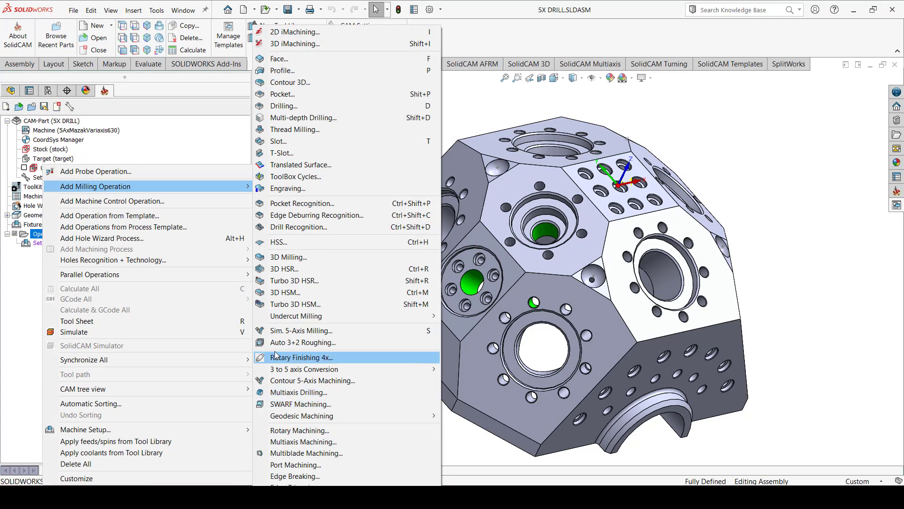
pyautogui.click(304, 394)
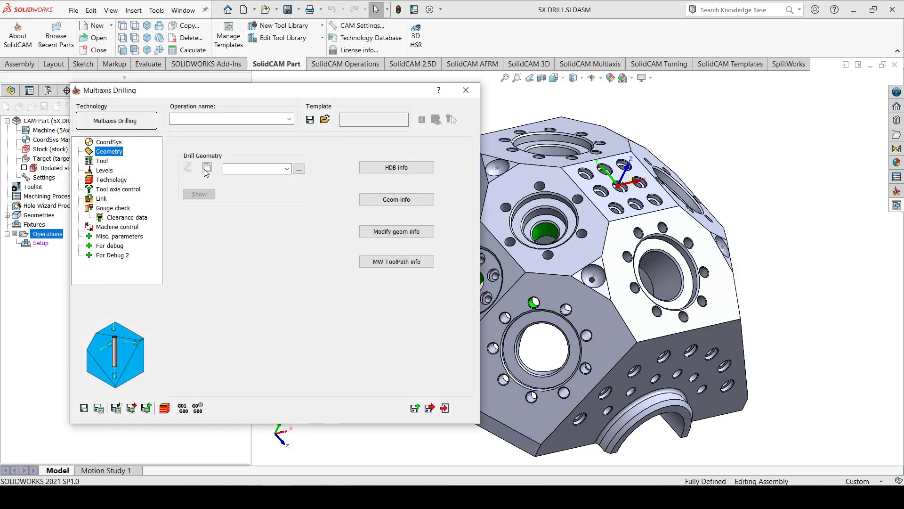
pyautogui.click(207, 167)
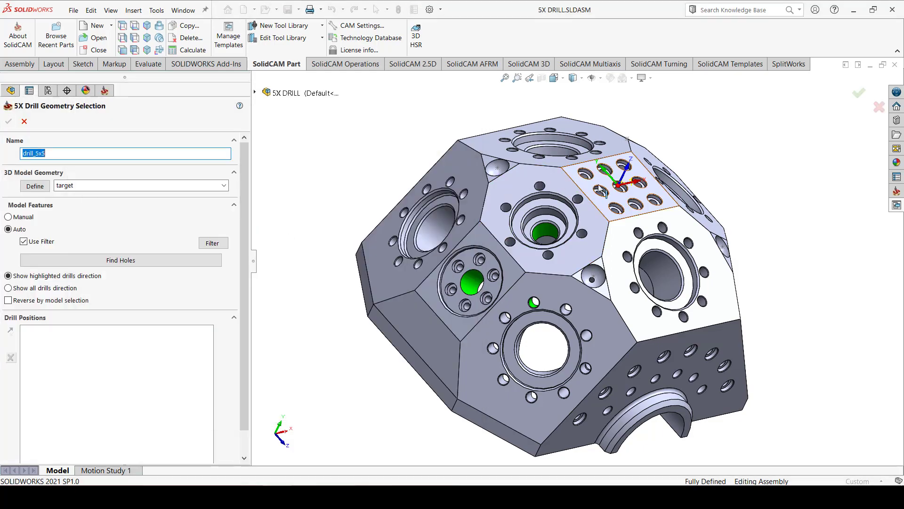
# Step: Automatically find the holes on the target model for the drill geometry, with both through and blind hole types included
pyautogui.moveTo(606, 169)
pyautogui.mouseDown(button='middle')
pyautogui.moveTo(556, 177)
pyautogui.moveTo(510, 226)
pyautogui.moveTo(615, 145)
pyautogui.moveTo(607, 162)
pyautogui.mouseUp(button='middle')
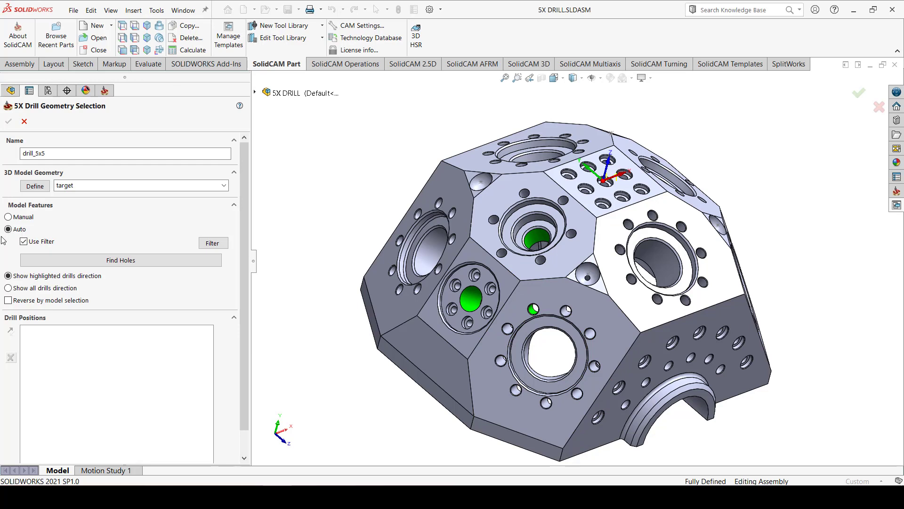
pyautogui.click(212, 243)
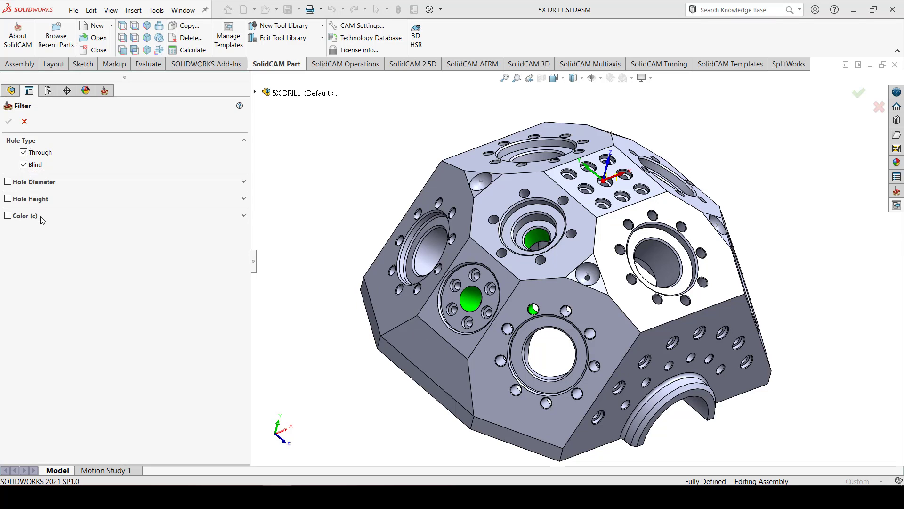
pyautogui.click(24, 122)
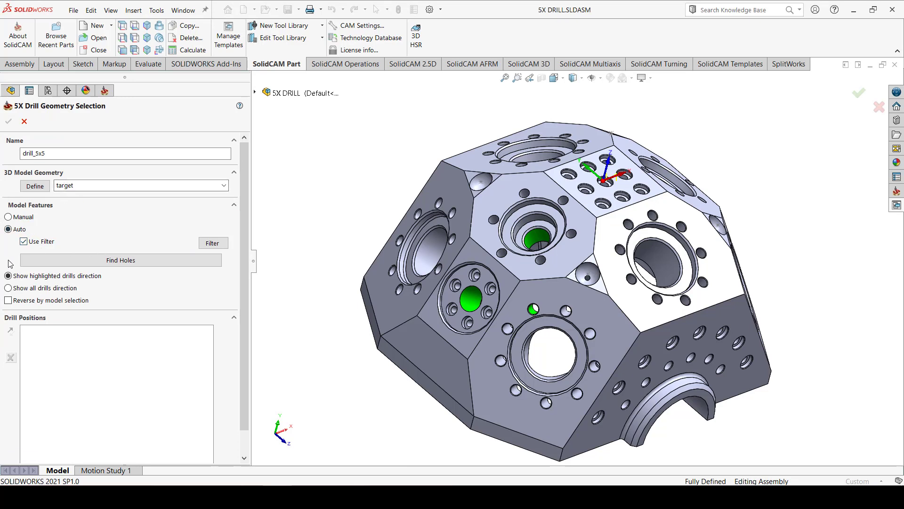
pyautogui.click(135, 261)
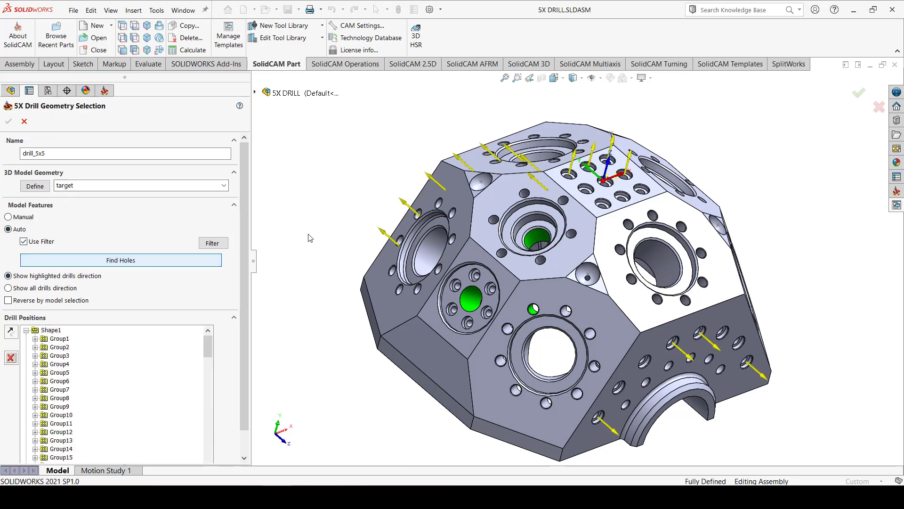
pyautogui.moveTo(758, 174); pyautogui.dragTo(757, 142, button='middle')
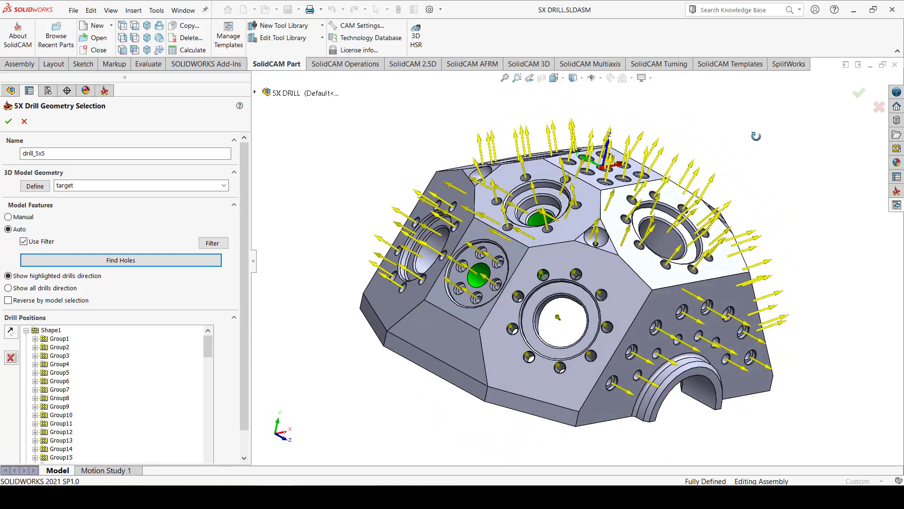
# Step: Remove the intersecting hole inside the part, Hole1 in Group11 of Shape4, from the drill positions and accept the geometry
pyautogui.moveTo(622, 273); pyautogui.dragTo(650, 269, button='middle')
pyautogui.scroll(-6, 651, 270)
pyautogui.scroll(-3, 651, 269)
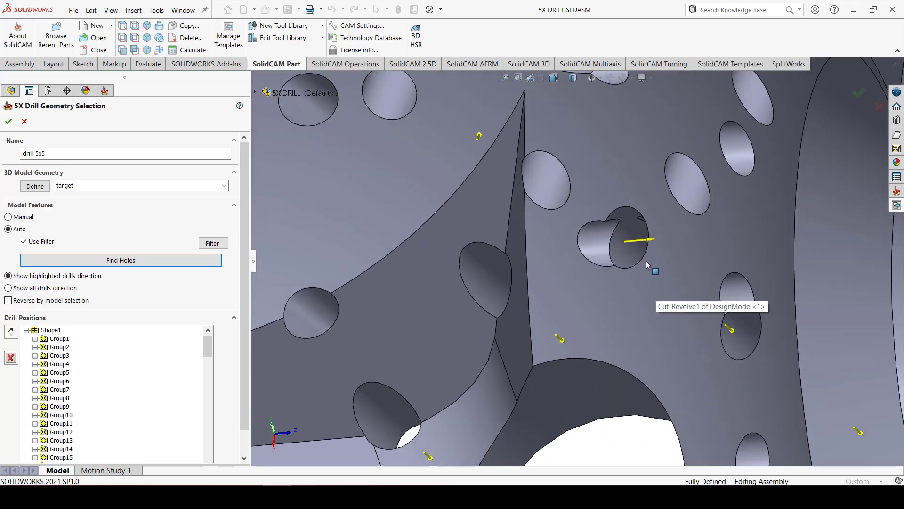
pyautogui.click(605, 247)
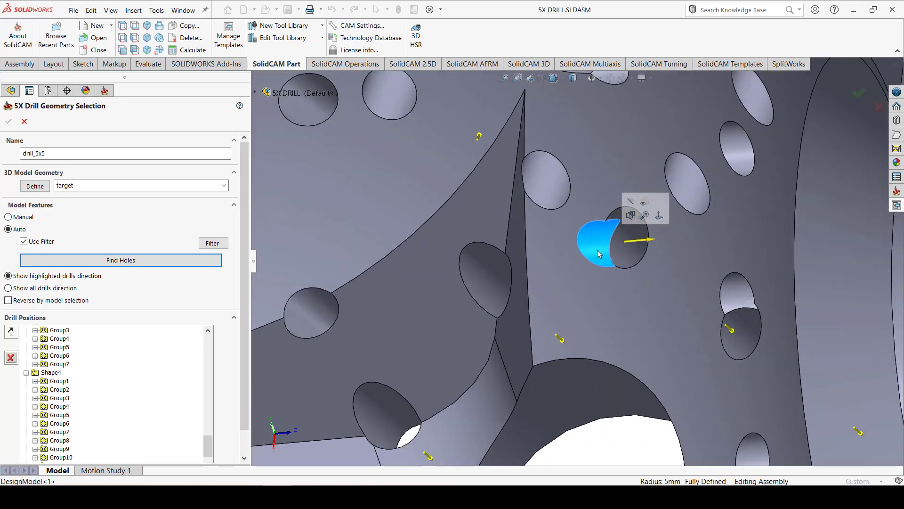
pyautogui.scroll(-1, 244, 378)
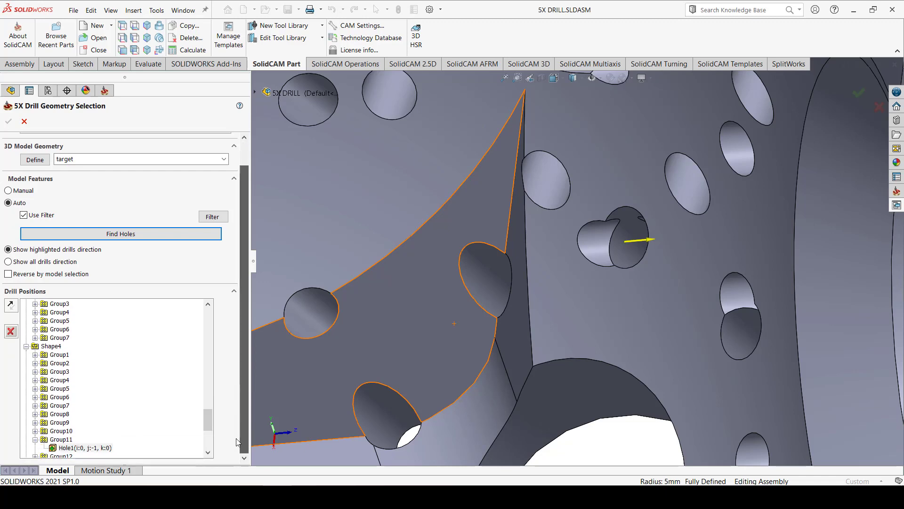
pyautogui.rightClick(100, 449)
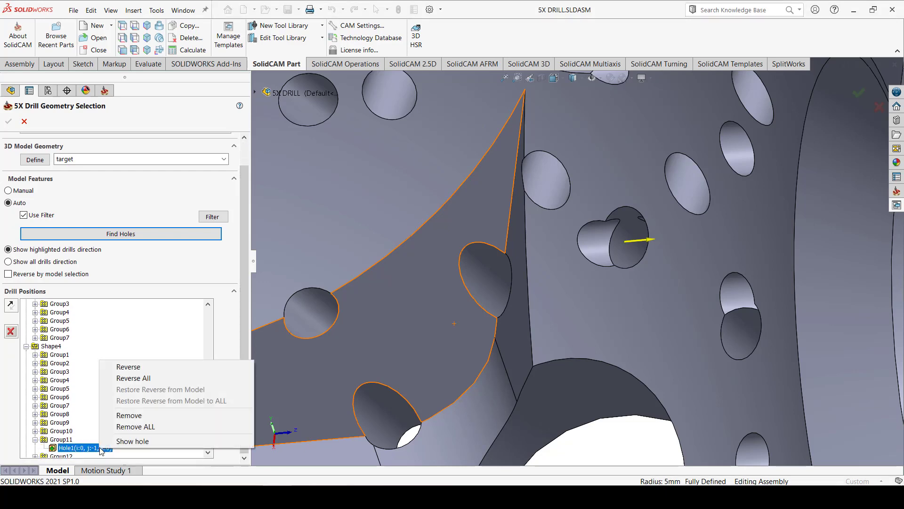
pyautogui.click(118, 416)
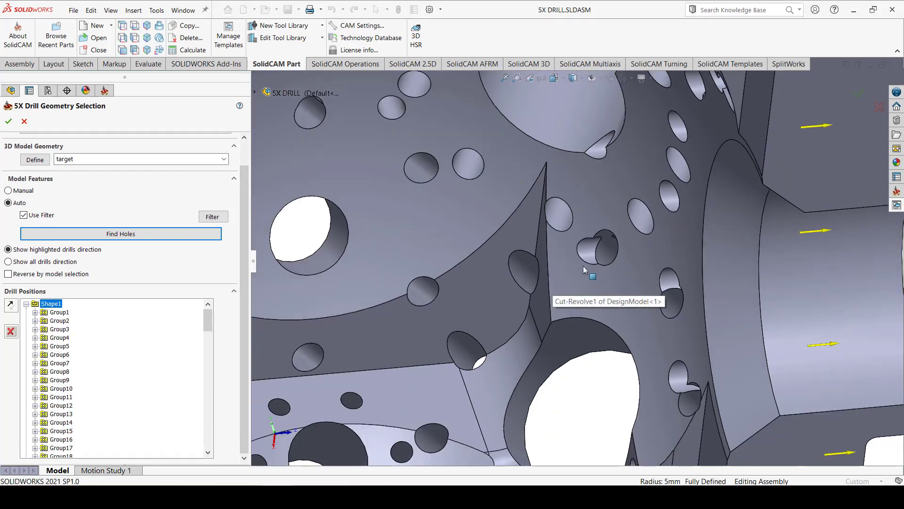
pyautogui.scroll(8, 584, 270)
pyautogui.moveTo(584, 270); pyautogui.dragTo(542, 414, button='middle')
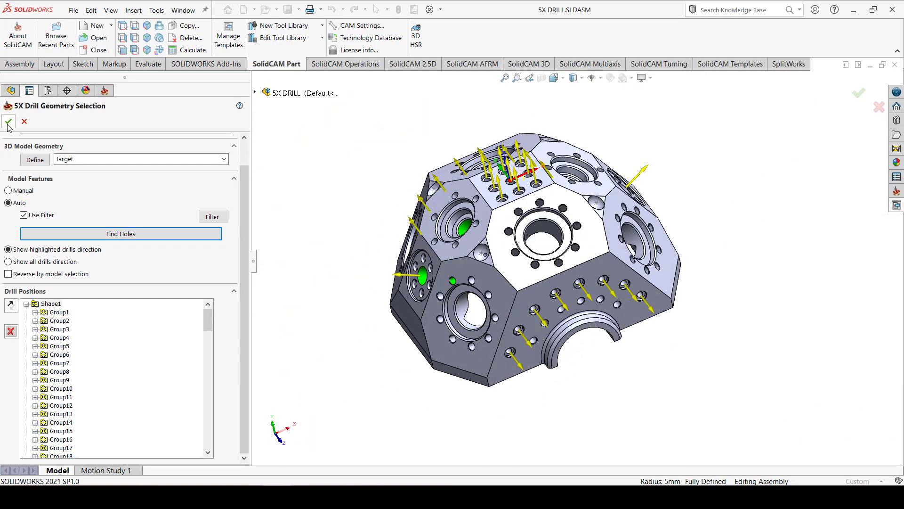
pyautogui.click(9, 121)
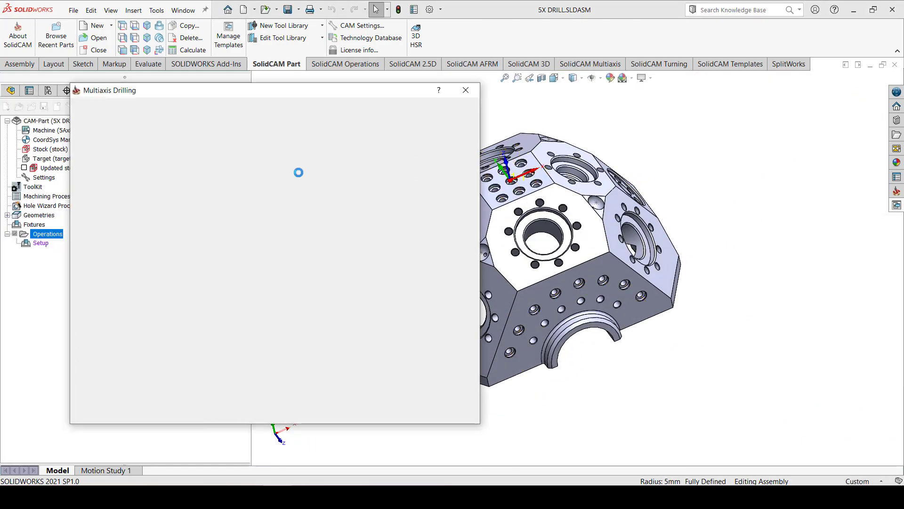
# Step: Assign the existing 6 mm drill, tool number 2 in the Turret1 magazine, to the operation
pyautogui.click(101, 161)
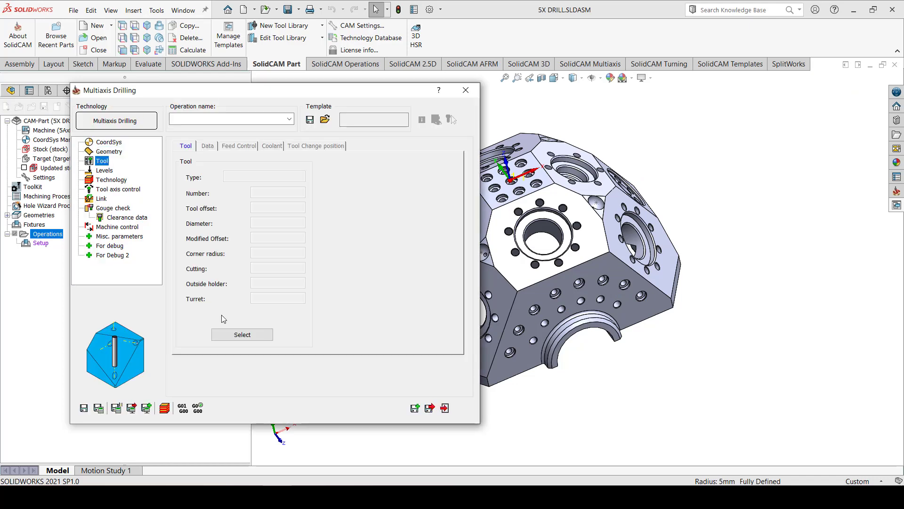
pyautogui.click(241, 332)
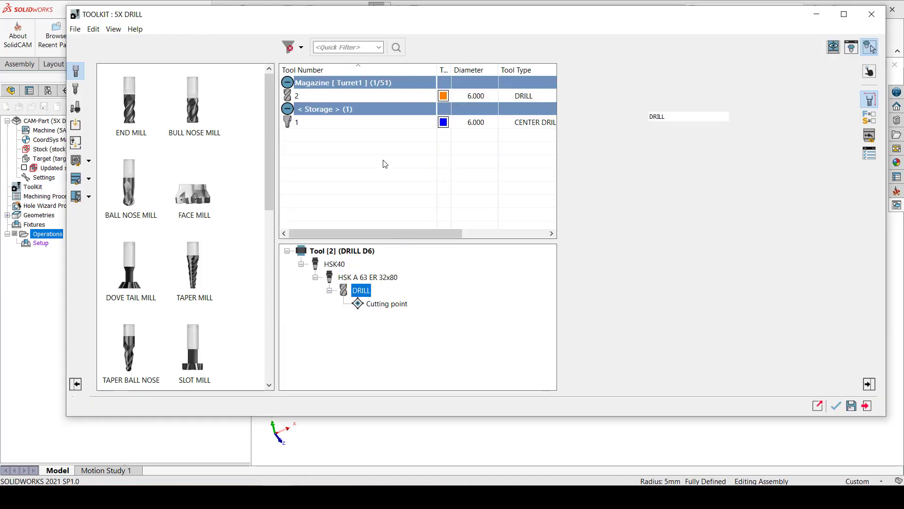
pyautogui.click(836, 406)
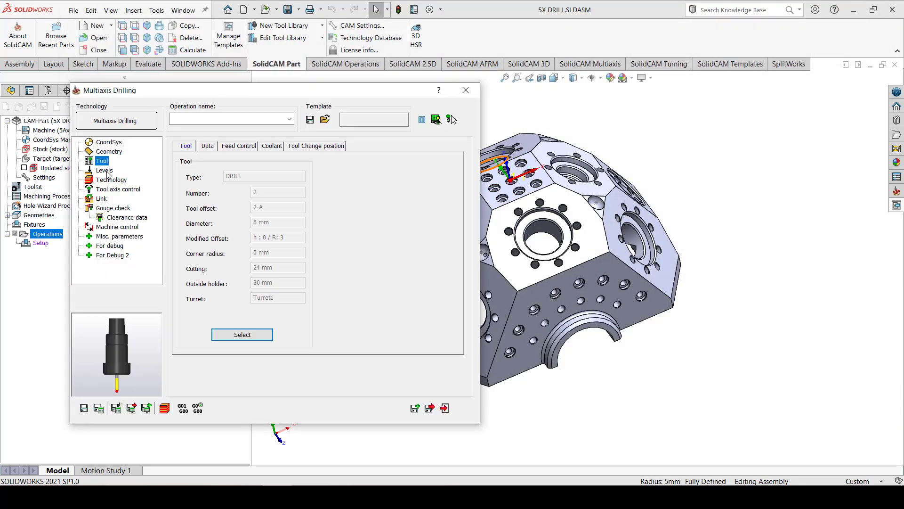
# Step: Choose the PECK drill cycle for the operation and open its cycle data
pyautogui.click(104, 170)
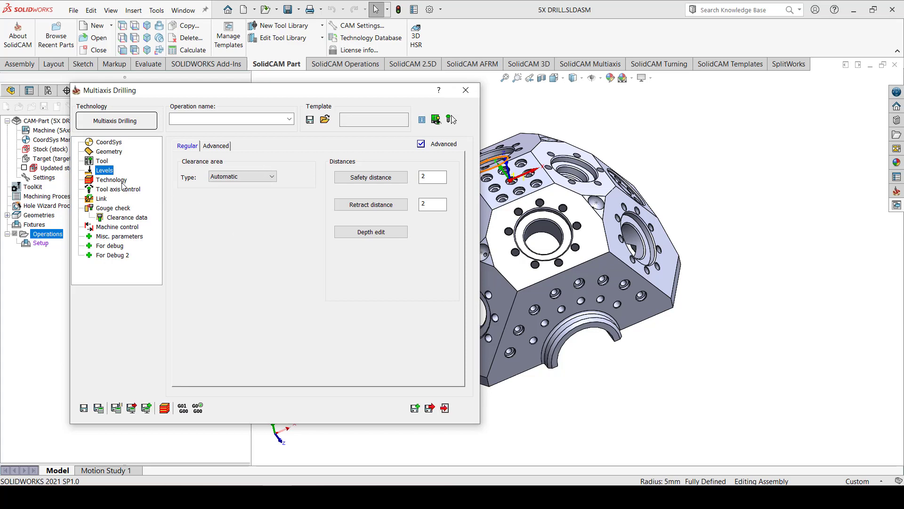
pyautogui.click(122, 183)
pyautogui.click(360, 175)
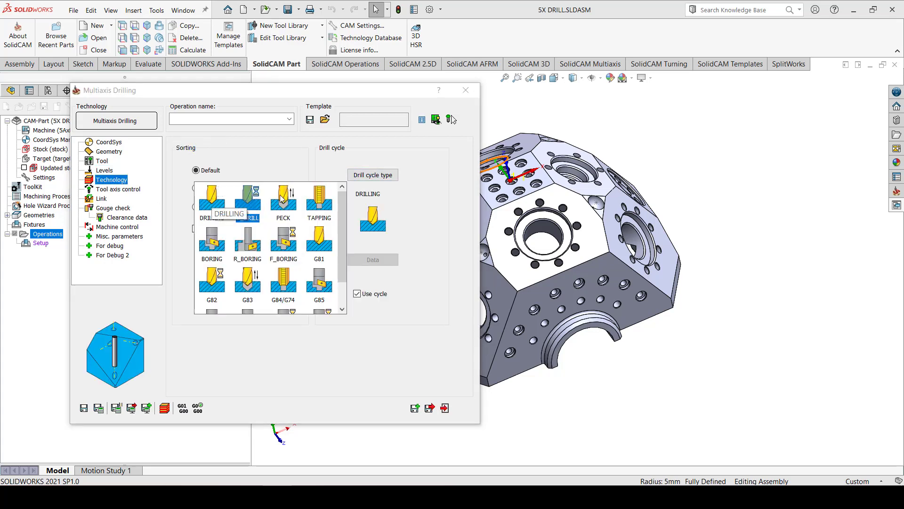
pyautogui.click(282, 199)
pyautogui.click(373, 260)
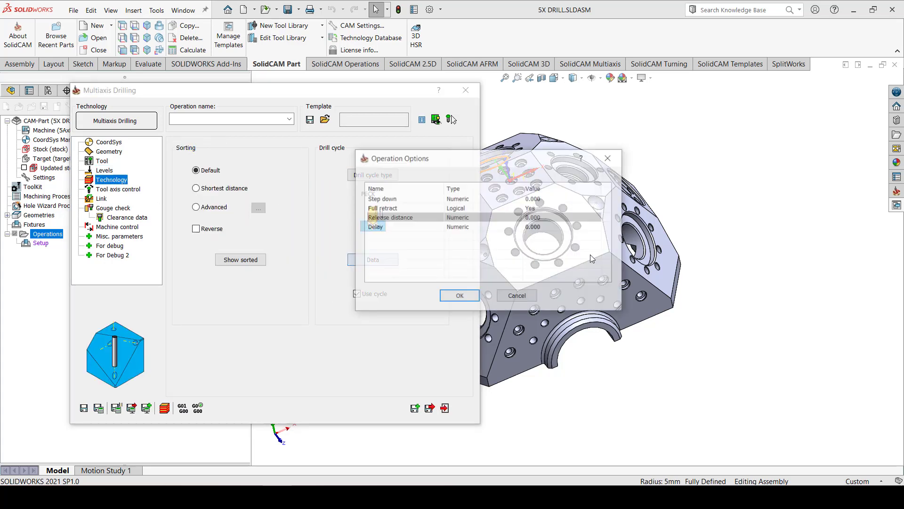
# Step: Set the peck cycle's step down to 3, full retract to No and release distance to 2
pyautogui.click(527, 199)
pyautogui.write('3')
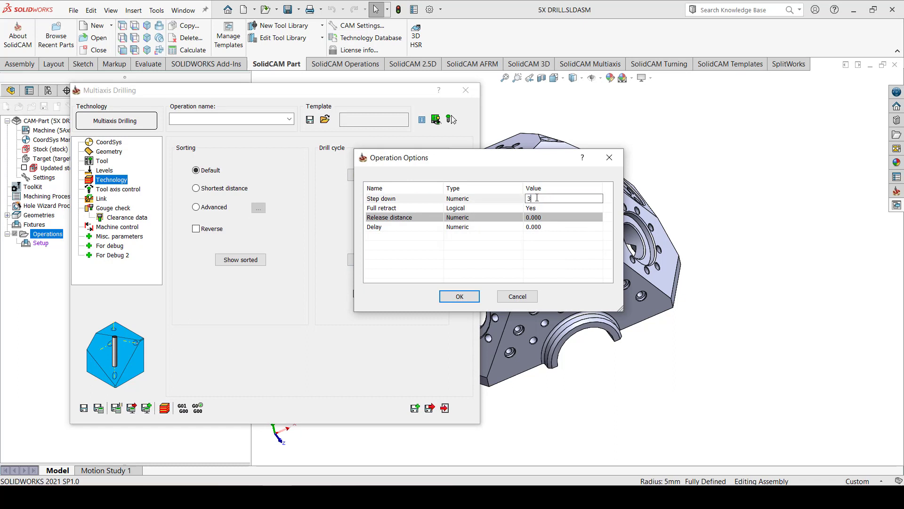
pyautogui.click(553, 209)
pyautogui.click(554, 210)
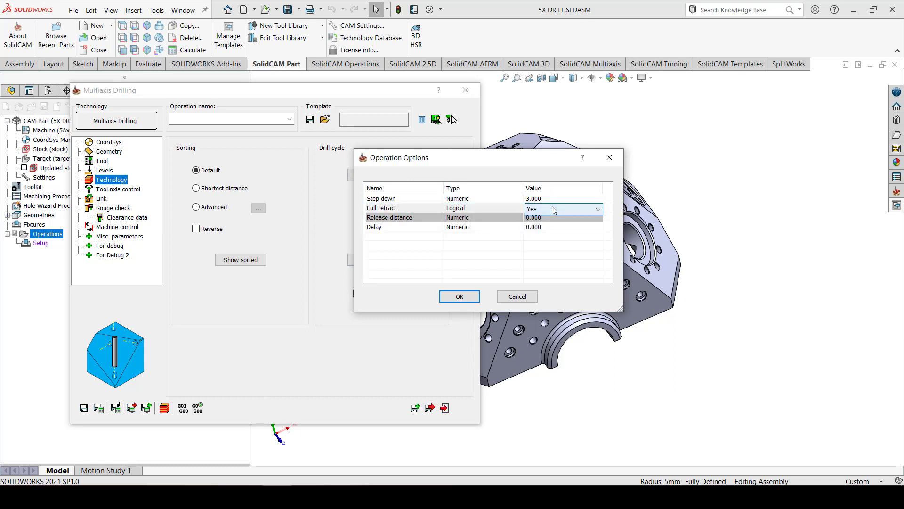
pyautogui.click(546, 221)
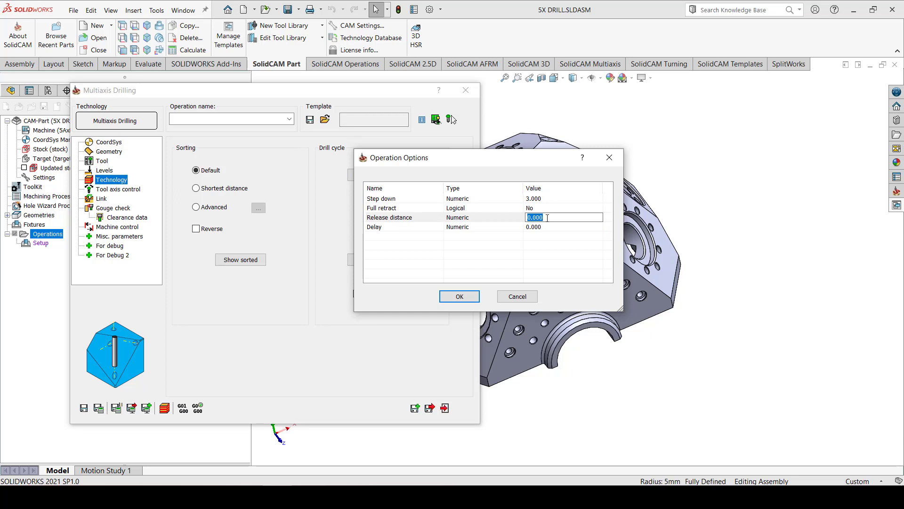
pyautogui.press('Return')
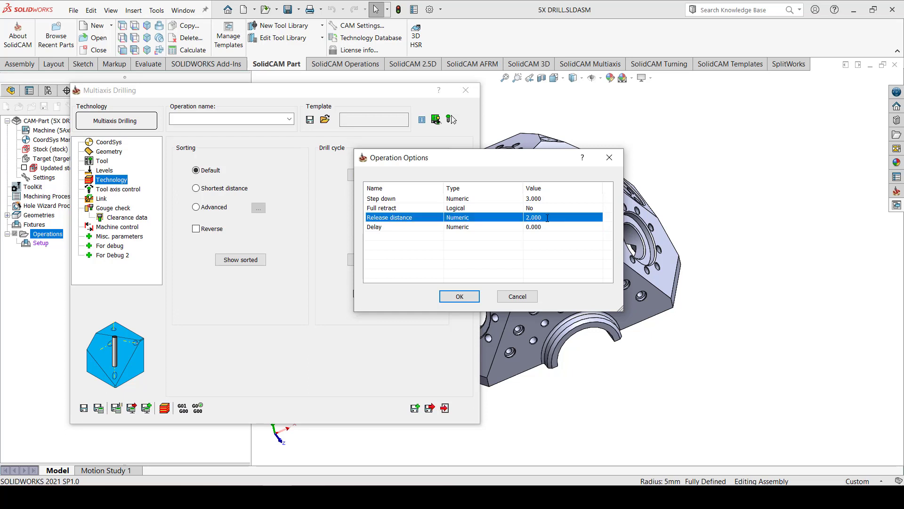
pyautogui.click(459, 296)
# Step: Enable the first gouge check for the holder and arbor only, excluding the tool shaft and tool tip
pyautogui.click(123, 190)
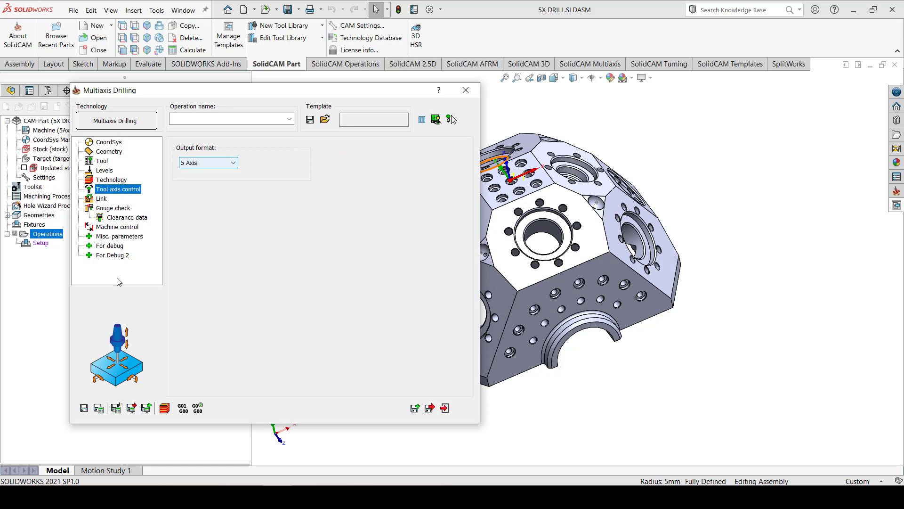
pyautogui.click(120, 209)
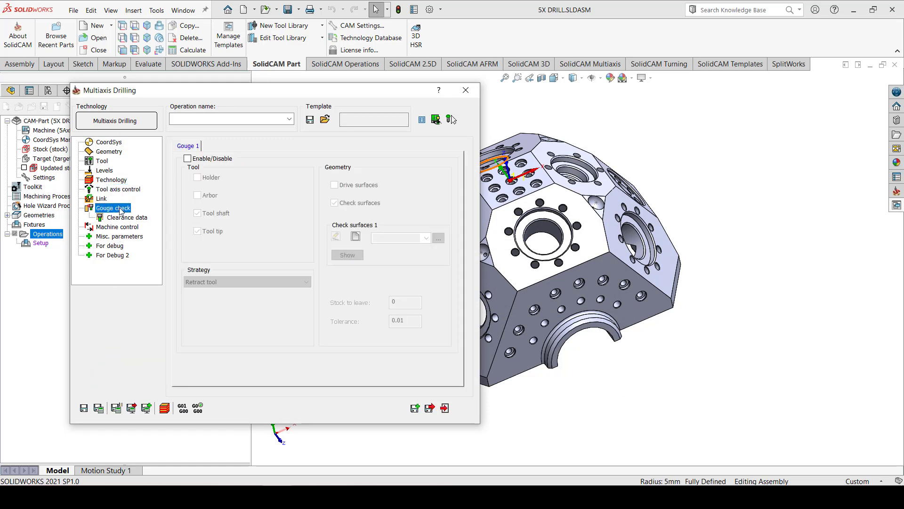
pyautogui.click(187, 158)
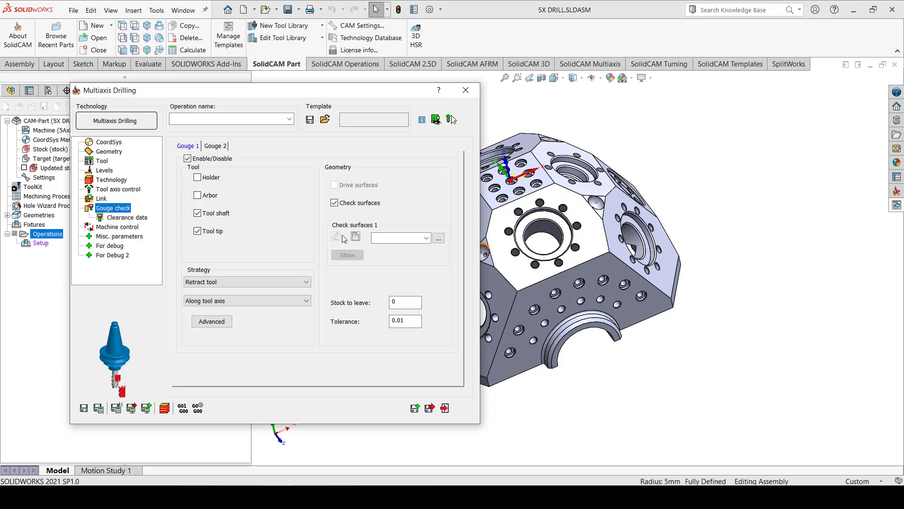
pyautogui.click(198, 231)
pyautogui.click(197, 213)
pyautogui.click(211, 178)
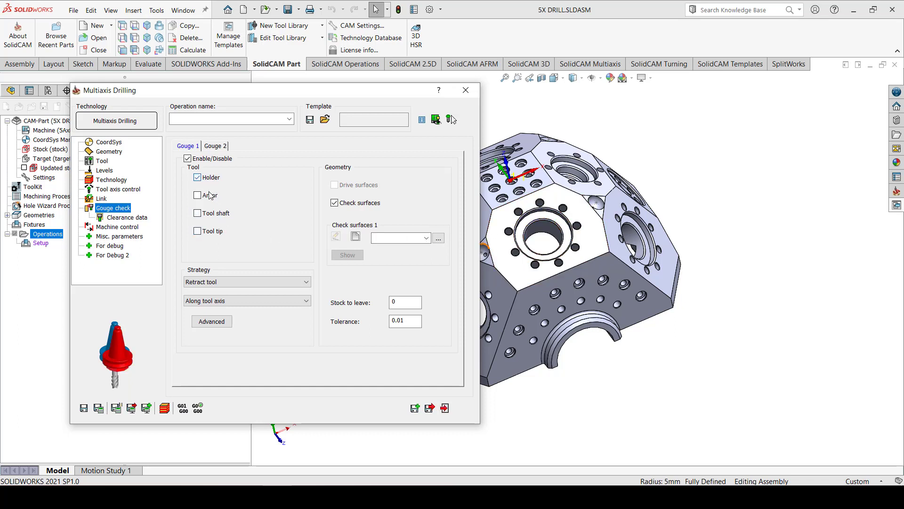
pyautogui.click(210, 195)
# Step: Use the existing "faces" geometry as the first gouge check's check surfaces and preview it on the model
pyautogui.click(426, 237)
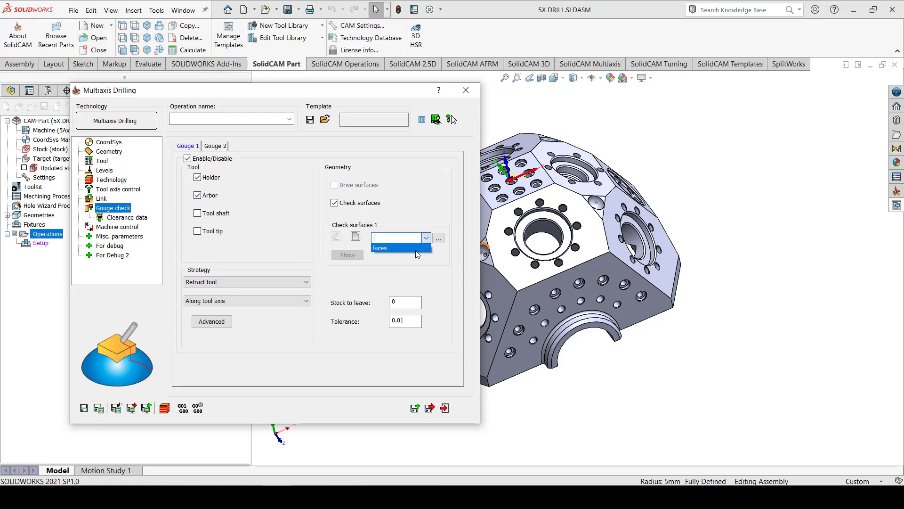
pyautogui.click(416, 250)
pyautogui.click(347, 255)
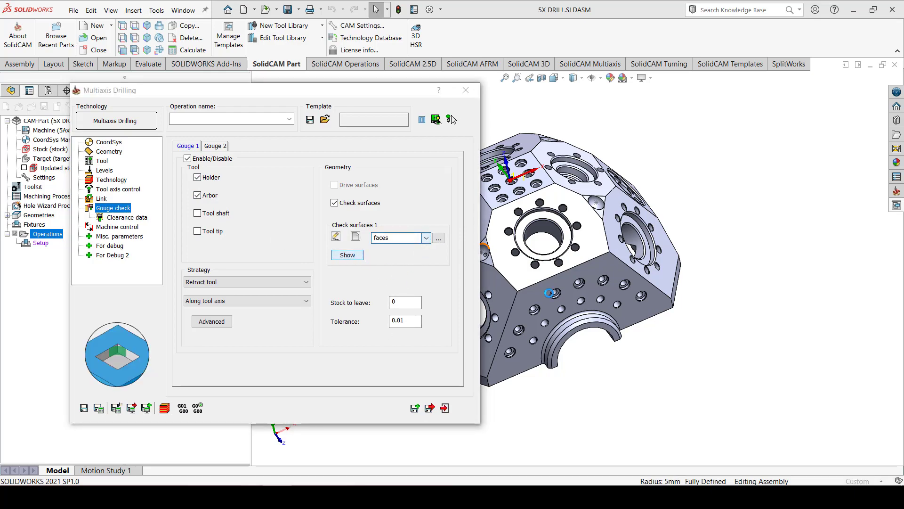
pyautogui.moveTo(775, 253)
pyautogui.mouseDown(button='middle')
pyautogui.moveTo(740, 347)
pyautogui.moveTo(769, 358)
pyautogui.moveTo(769, 246)
pyautogui.mouseUp(button='middle')
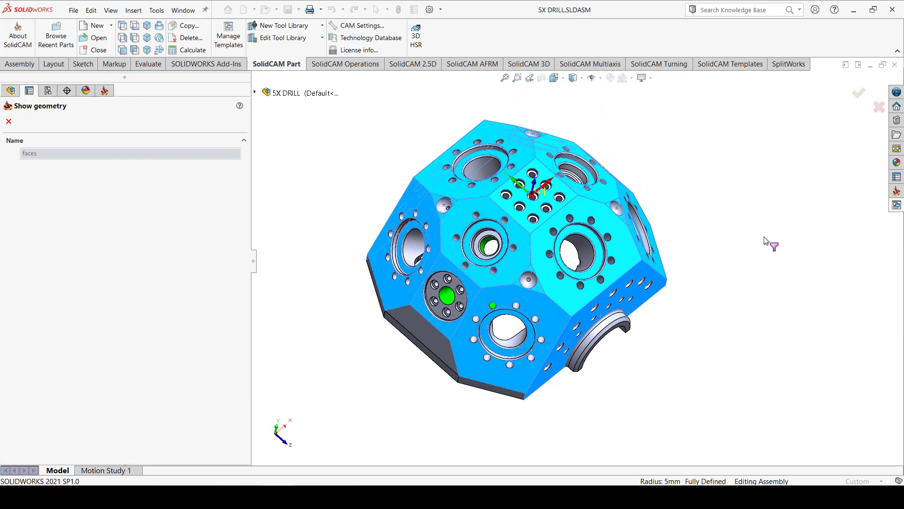
pyautogui.click(9, 121)
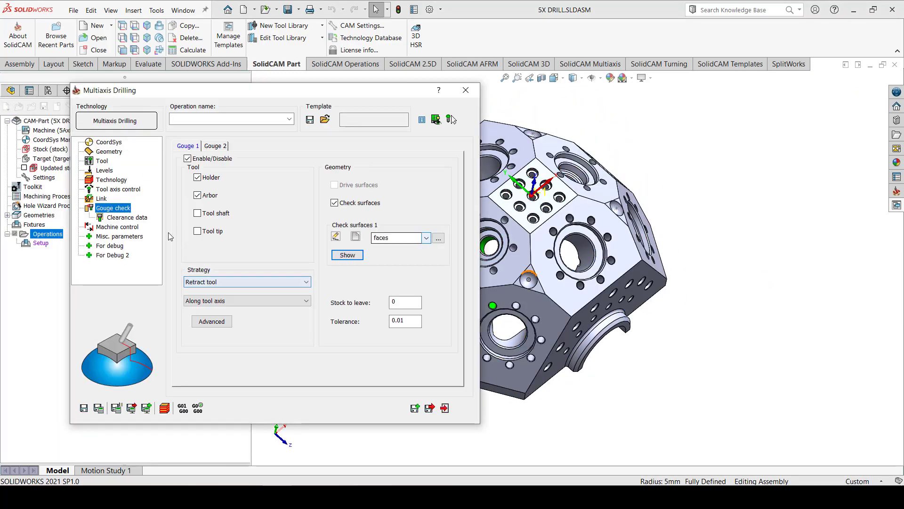
# Step: Open the gouge check's clearance data, save and calculate the drilling operation, and inspect its toolpath around the part
pyautogui.click(128, 218)
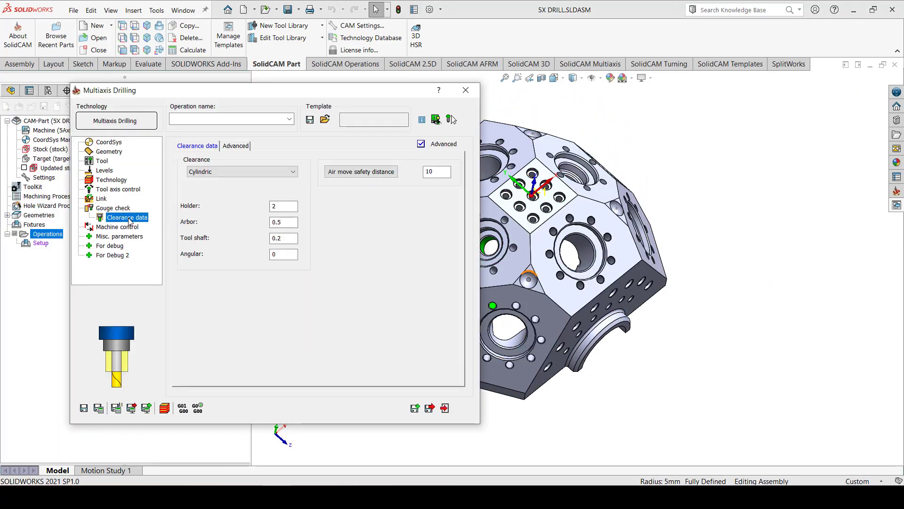
pyautogui.click(276, 207)
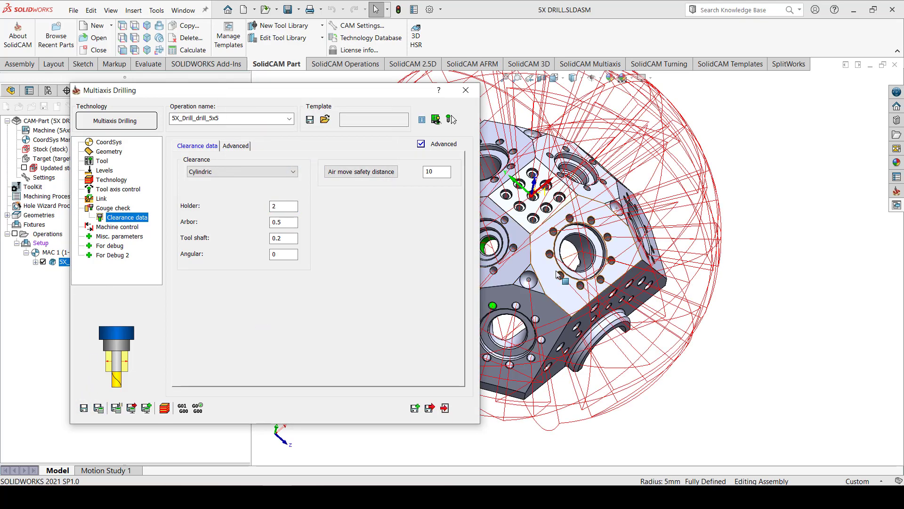
pyautogui.doubleClick(405, 93)
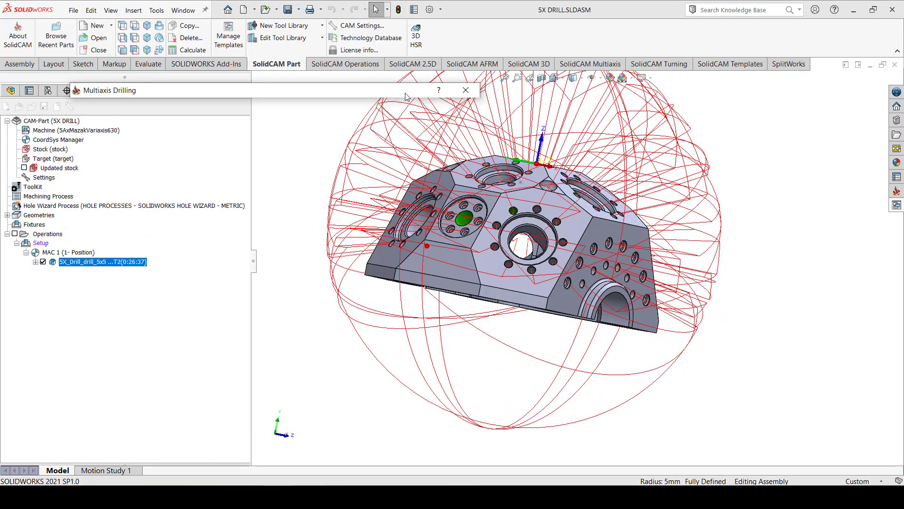
pyautogui.moveTo(551, 233); pyautogui.dragTo(481, 250, button='middle')
pyautogui.scroll(3, 530, 241)
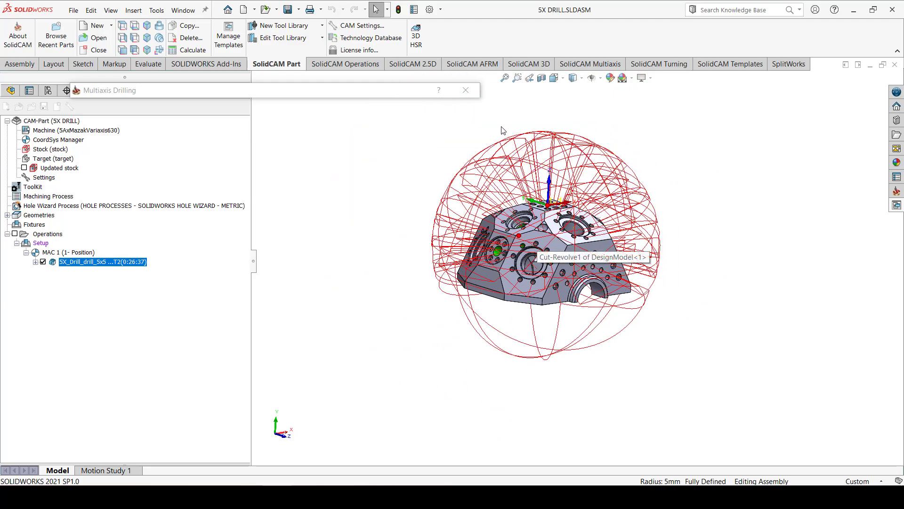
pyautogui.scroll(-1, 585, 240)
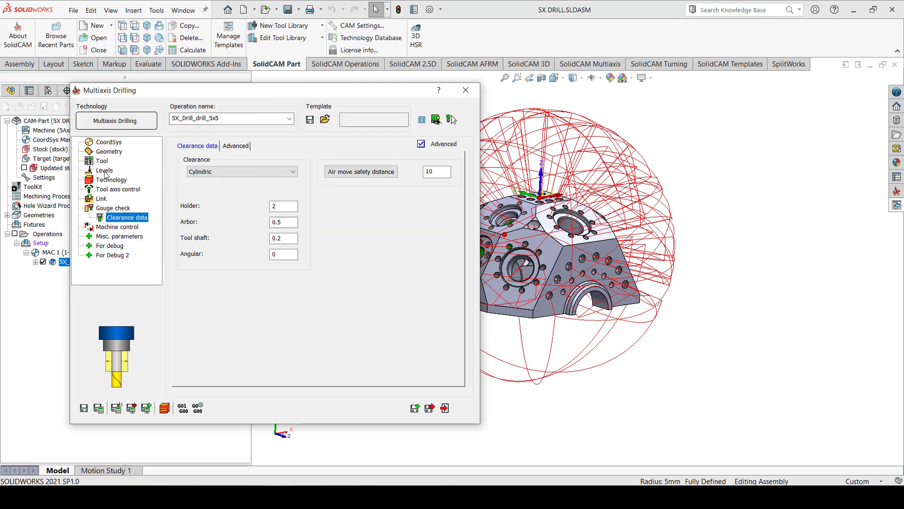
# Step: Set the operation's clearance area to a sphere with a user-defined radius of 300 centred at X 0, Y 0, Z -250
pyautogui.click(104, 170)
pyautogui.click(243, 177)
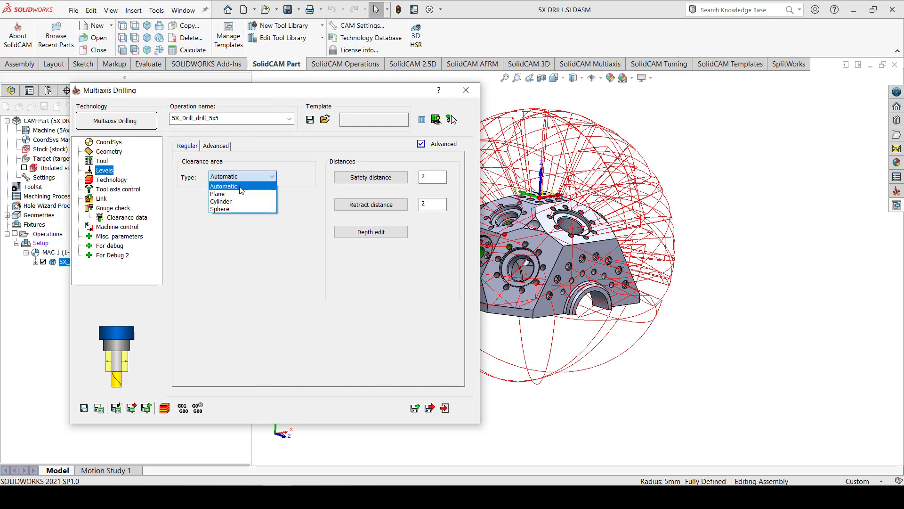
pyautogui.click(230, 209)
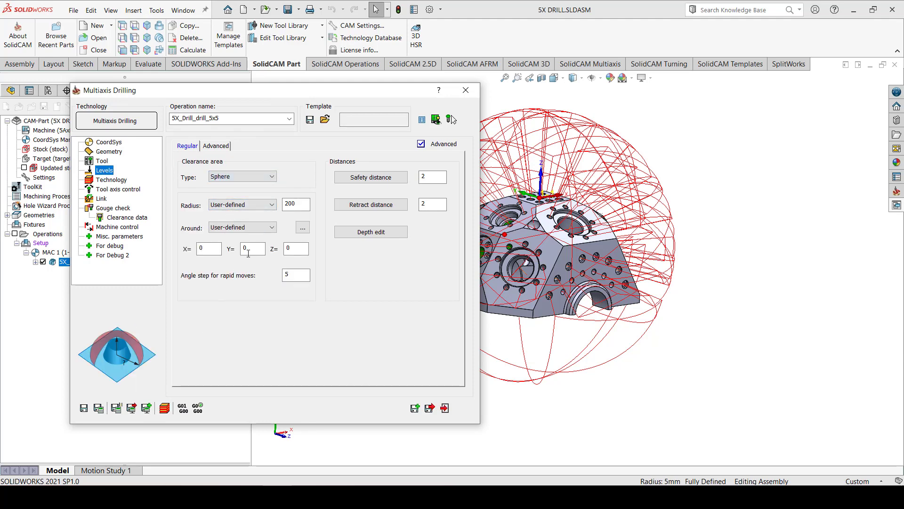
pyautogui.moveTo(301, 205); pyautogui.dragTo(258, 205)
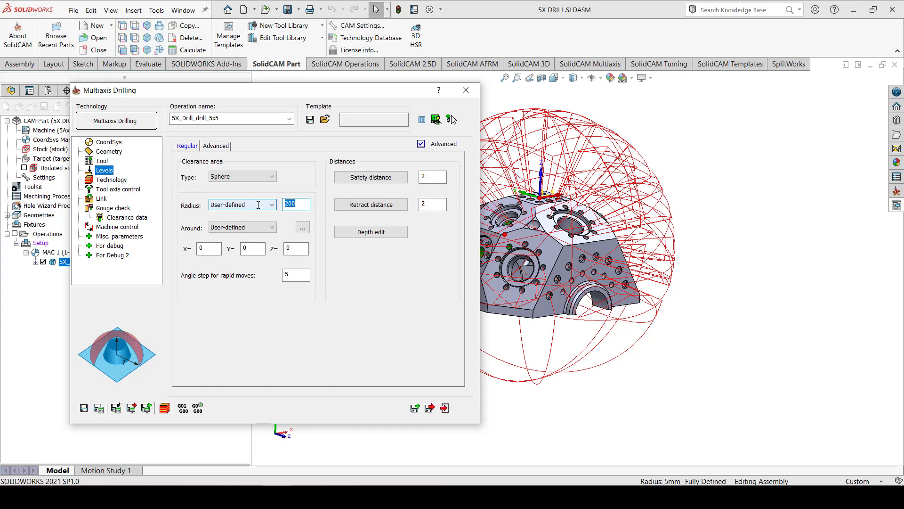
pyautogui.write('300')
pyautogui.click(287, 249)
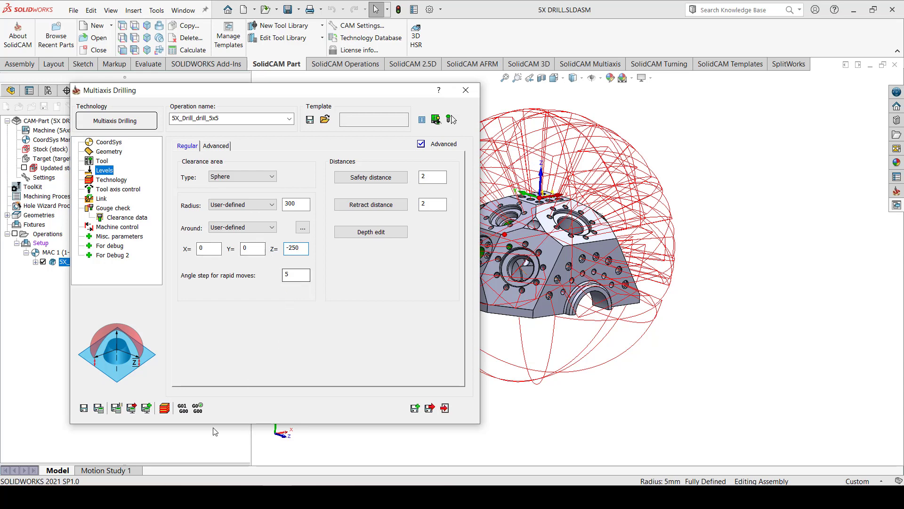
# Step: Set the safety distance to 15, then save and recalculate the drilling operation and close its settings
pyautogui.click(431, 178)
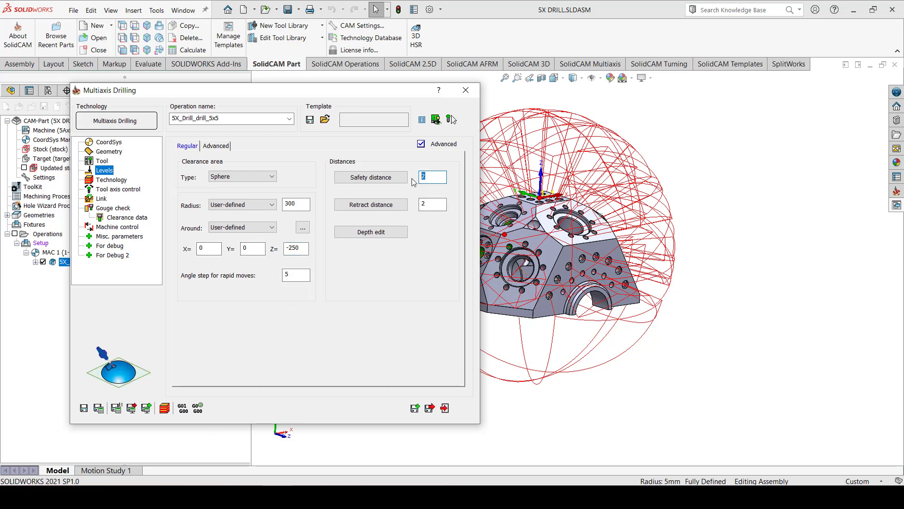
pyautogui.click(432, 204)
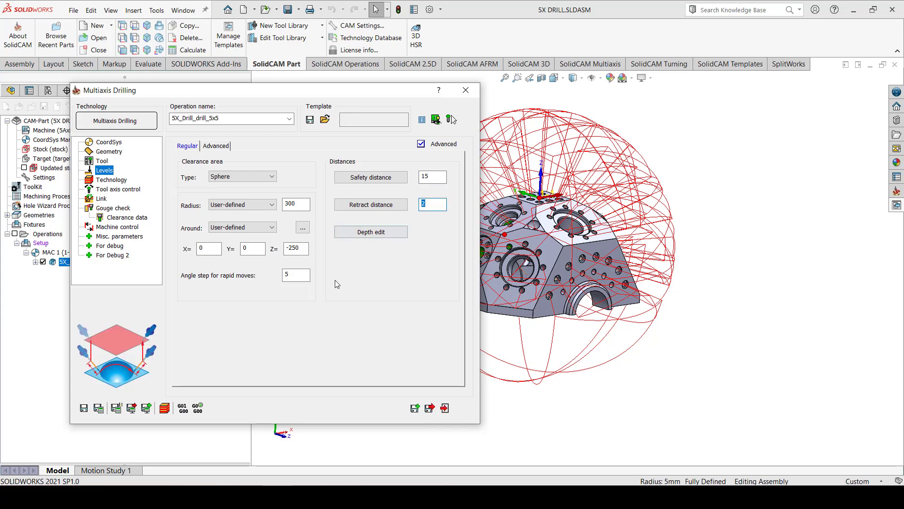
pyautogui.click(99, 408)
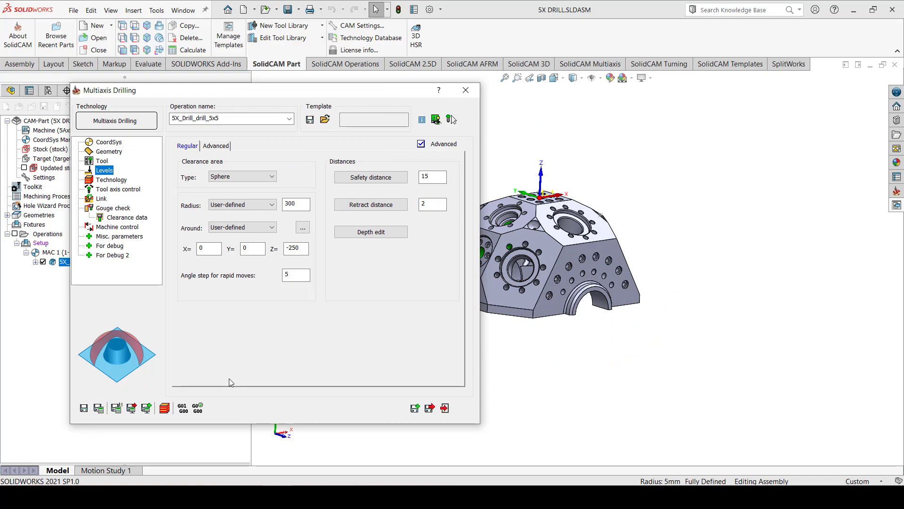
pyautogui.click(462, 94)
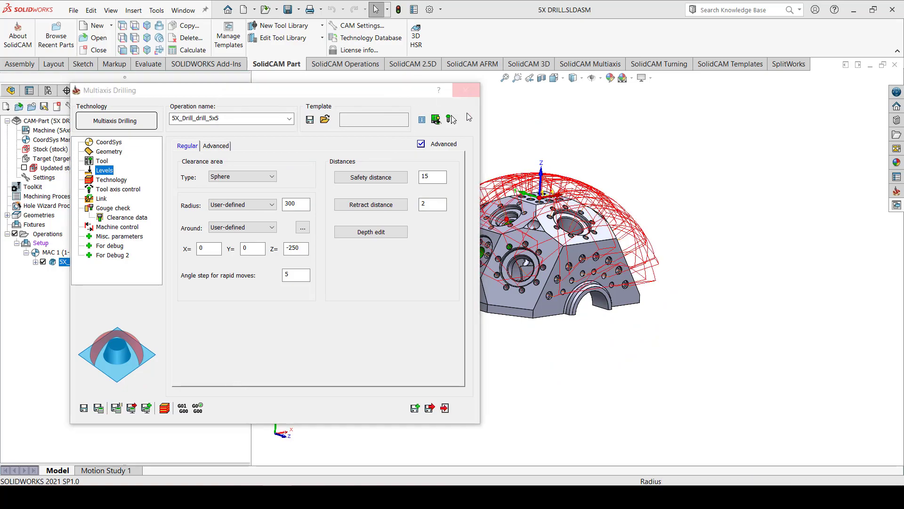
pyautogui.moveTo(627, 165); pyautogui.dragTo(676, 286, button='middle')
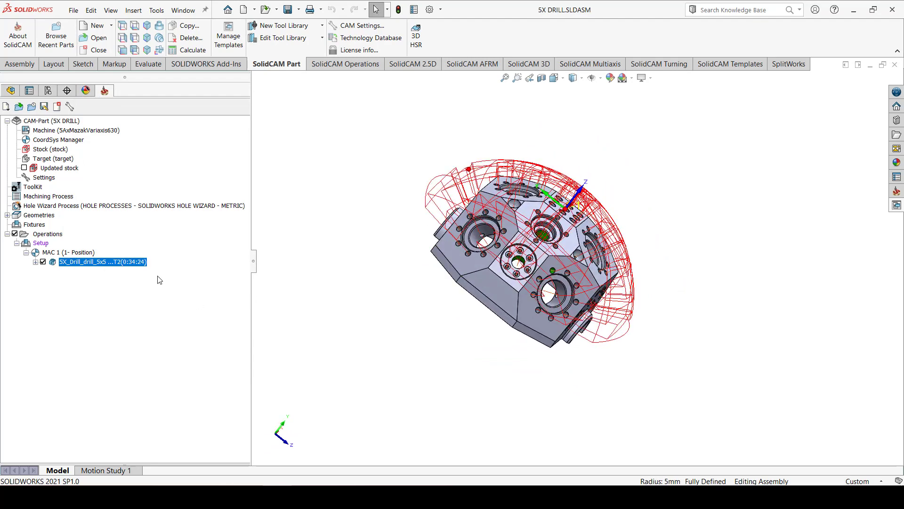
# Step: Simulate the drilling operation in HostCAD mode, examine the tool's moves between holes, and exit the simulation
pyautogui.rightClick(129, 265)
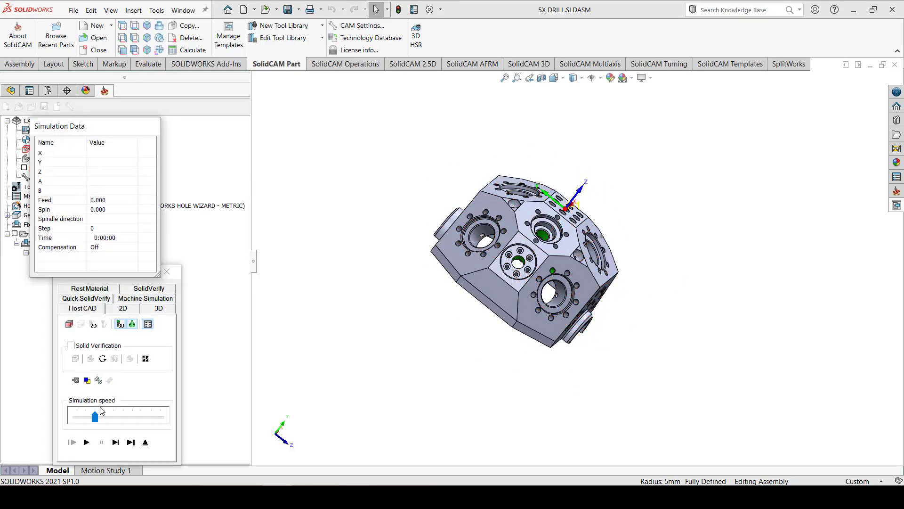
pyautogui.click(87, 442)
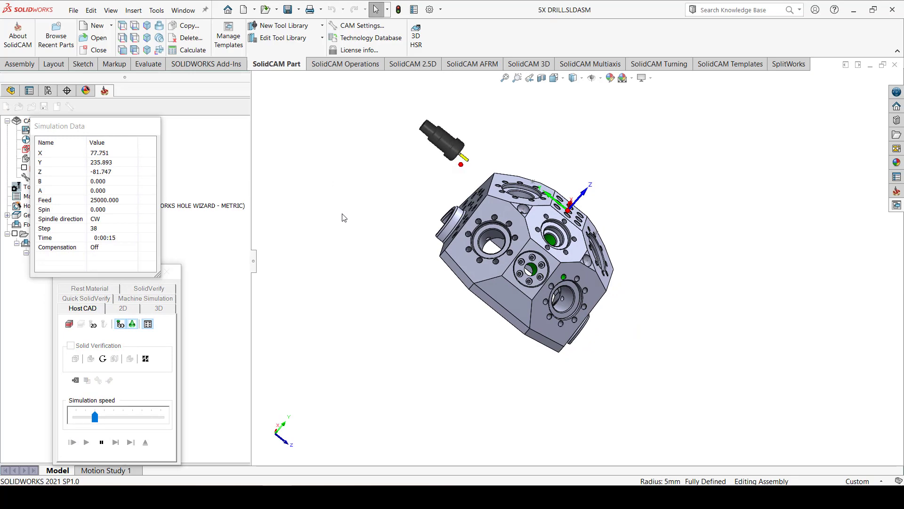
pyautogui.scroll(-8, 524, 180)
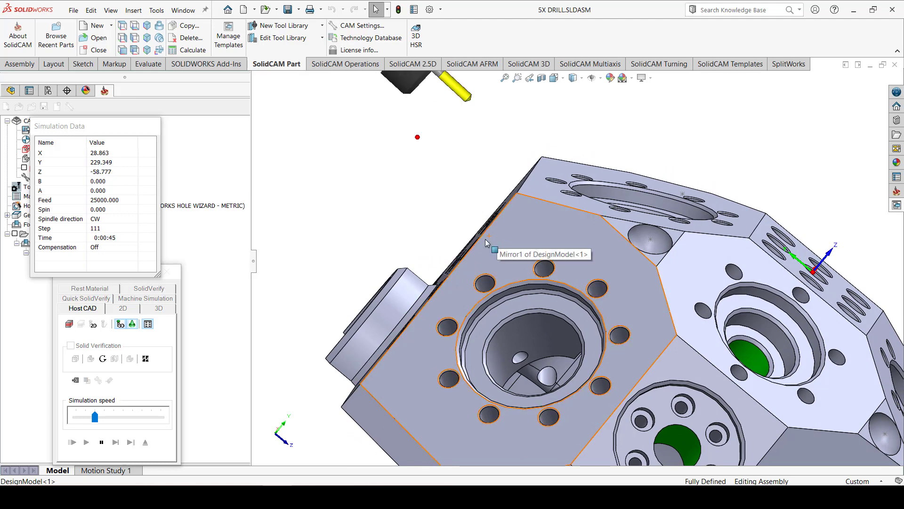
pyautogui.click(101, 442)
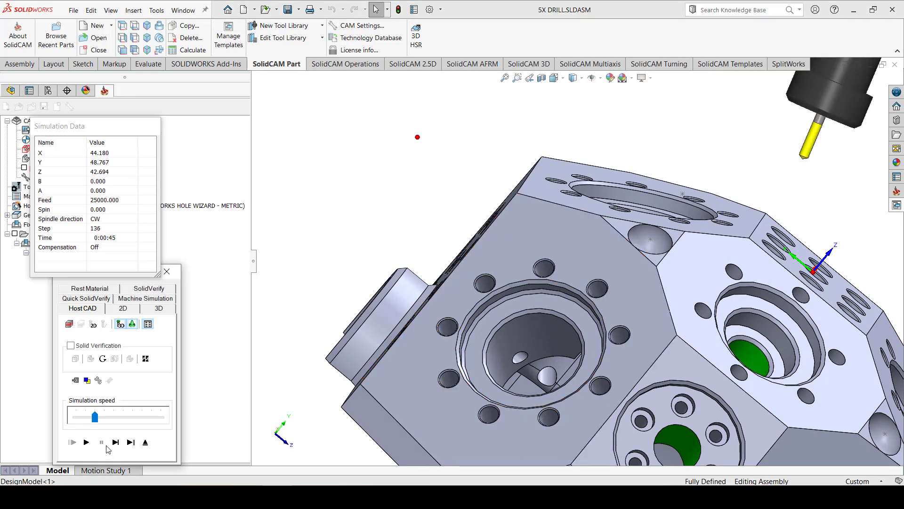
pyautogui.scroll(5, 657, 281)
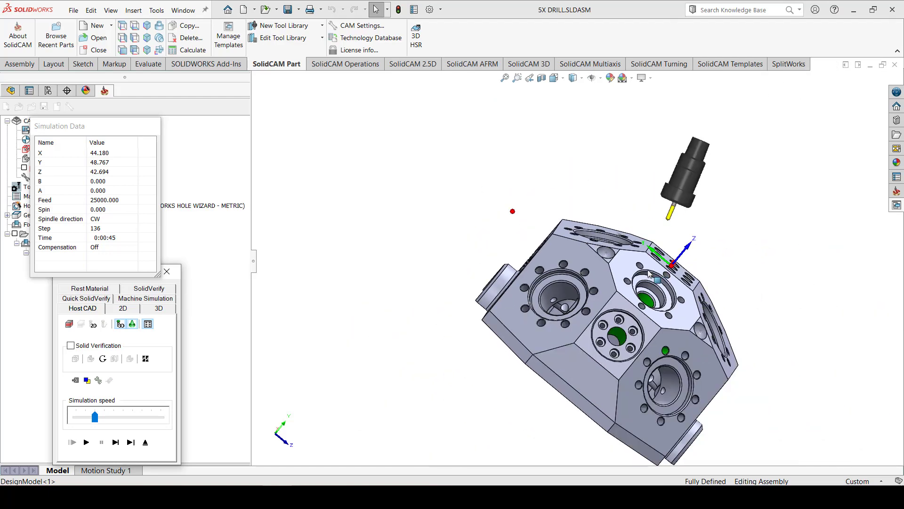
pyautogui.moveTo(658, 281); pyautogui.dragTo(592, 265, button='middle')
pyautogui.scroll(1, 657, 319)
pyautogui.scroll(-1, 657, 319)
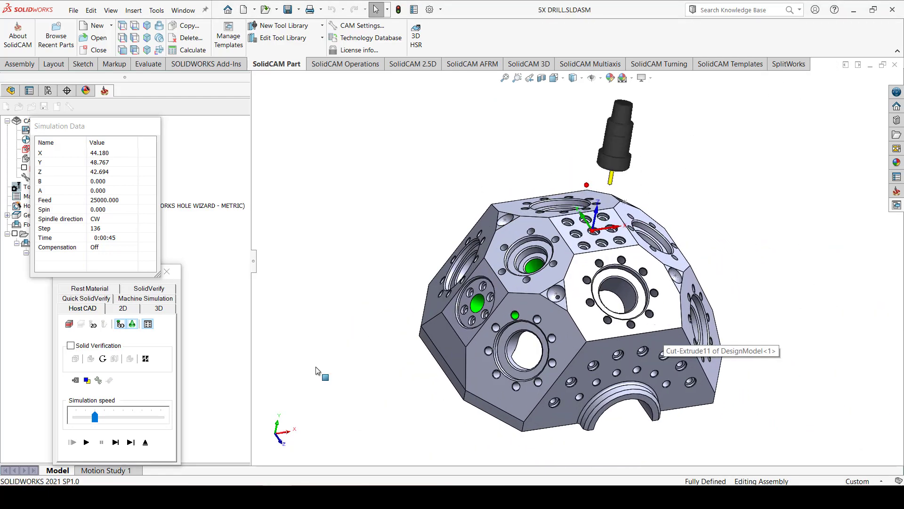
pyautogui.click(145, 443)
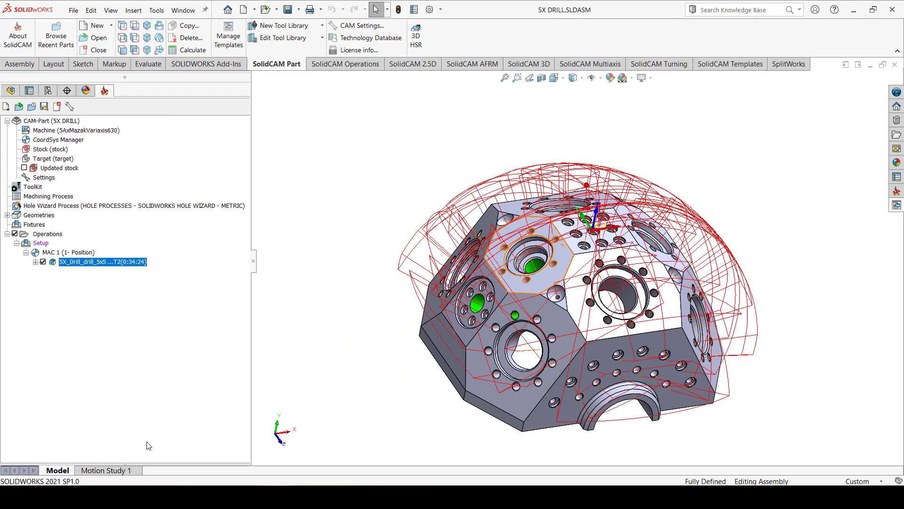
pyautogui.moveTo(477, 307); pyautogui.dragTo(508, 286, button='middle')
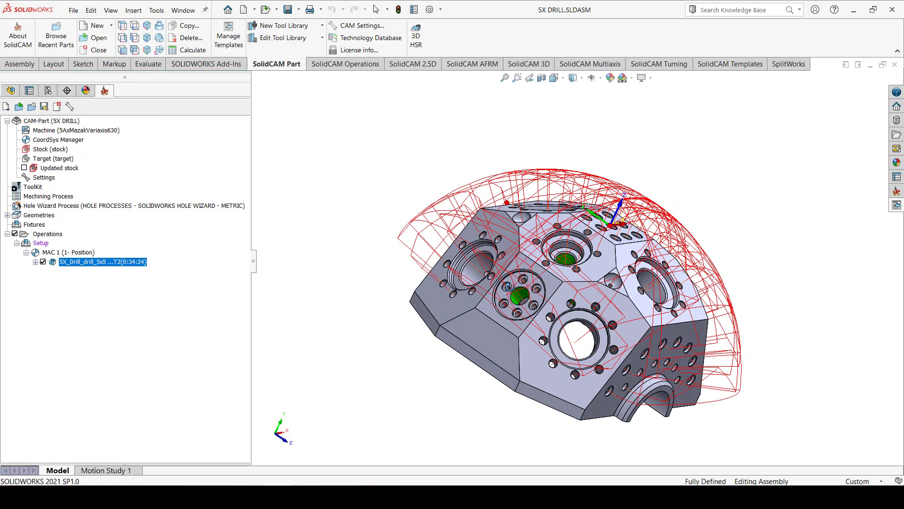